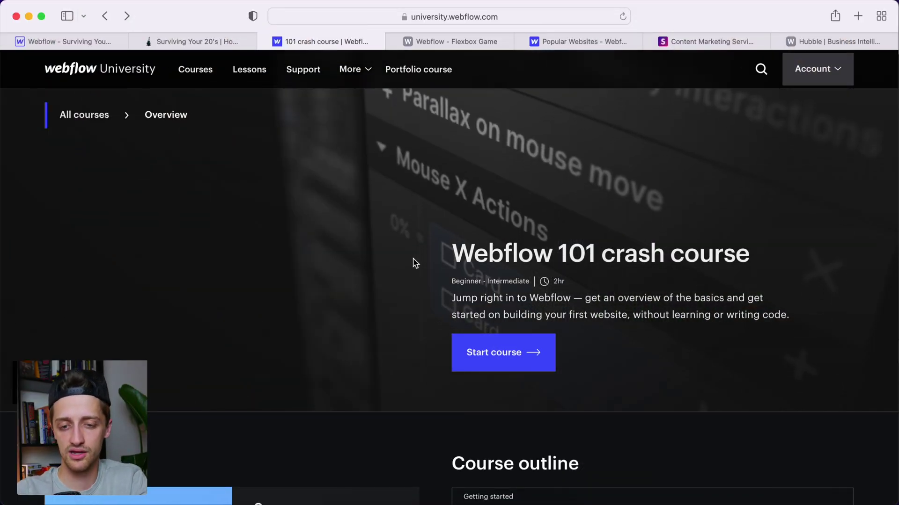
{"action": "scroll", "coordinate": [415, 263], "scroll_direction": "down", "scroll_amount": 1}
{"action": "scroll", "coordinate": [416, 263], "scroll_direction": "down", "scroll_amount": 4}
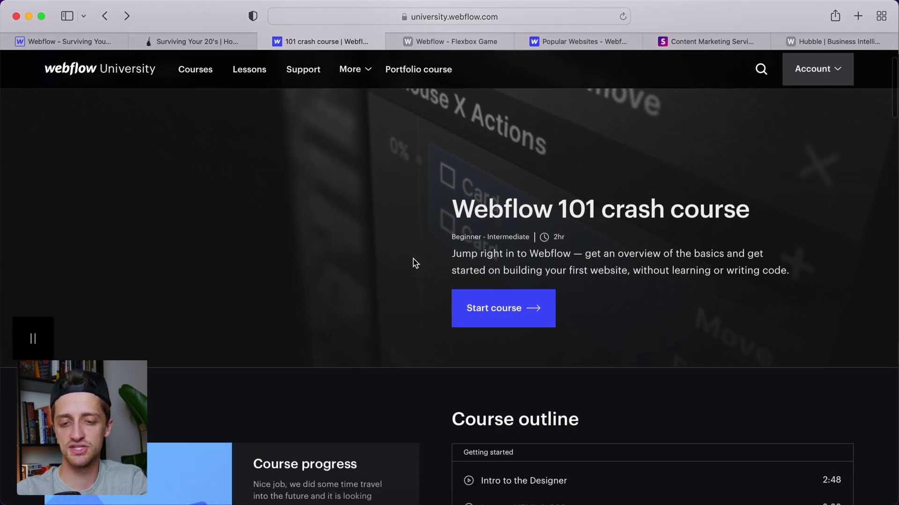
{"action": "scroll", "coordinate": [414, 263], "scroll_direction": "down", "scroll_amount": 1}
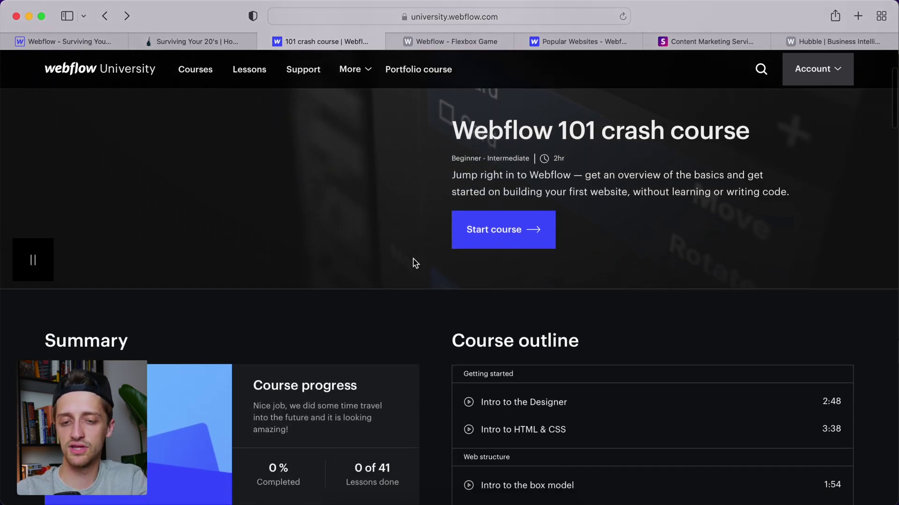
{"action": "scroll", "coordinate": [431, 279], "scroll_direction": "down", "scroll_amount": 2}
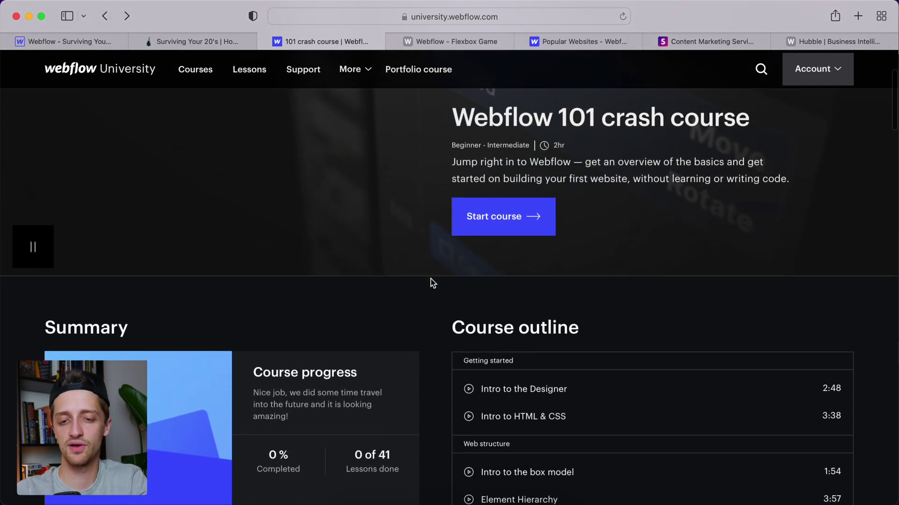
{"action": "scroll", "coordinate": [432, 280], "scroll_direction": "down", "scroll_amount": 3}
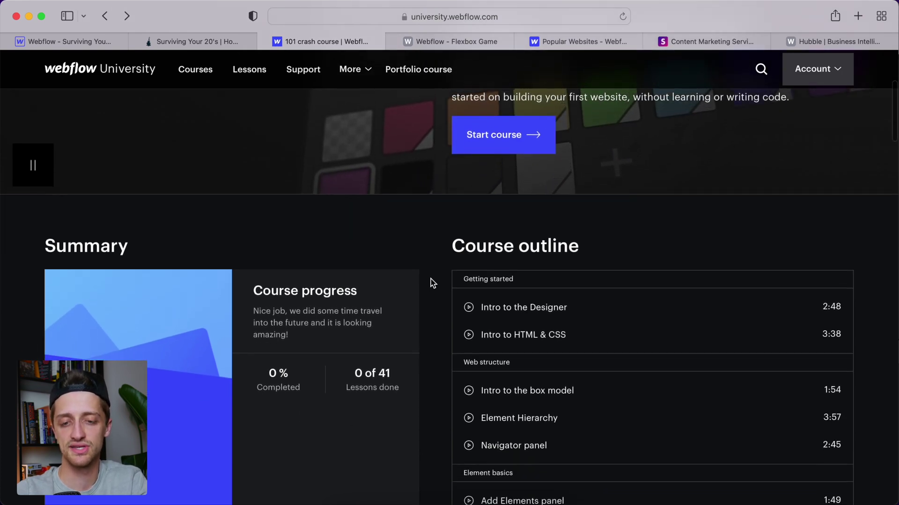
{"action": "scroll", "coordinate": [430, 279], "scroll_direction": "down", "scroll_amount": 5}
{"action": "scroll", "coordinate": [436, 279], "scroll_direction": "down", "scroll_amount": 15}
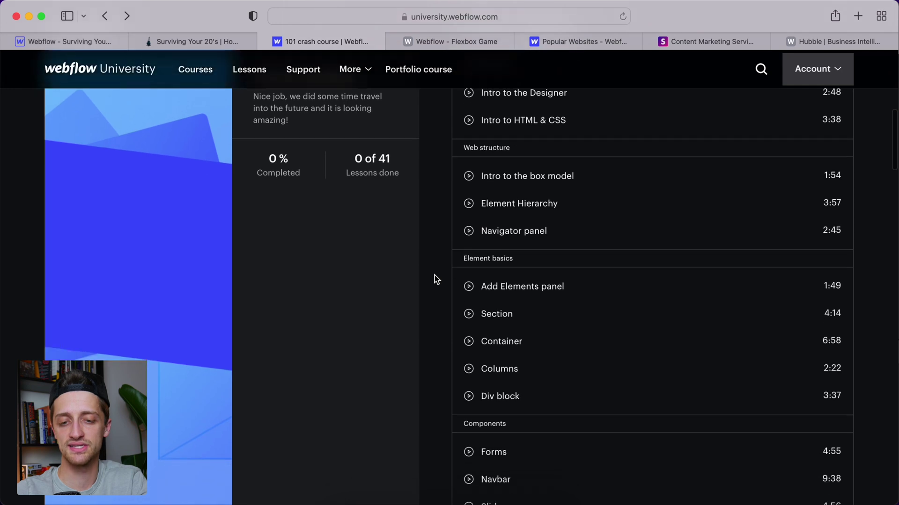
{"action": "scroll", "coordinate": [434, 275], "scroll_direction": "down", "scroll_amount": 12}
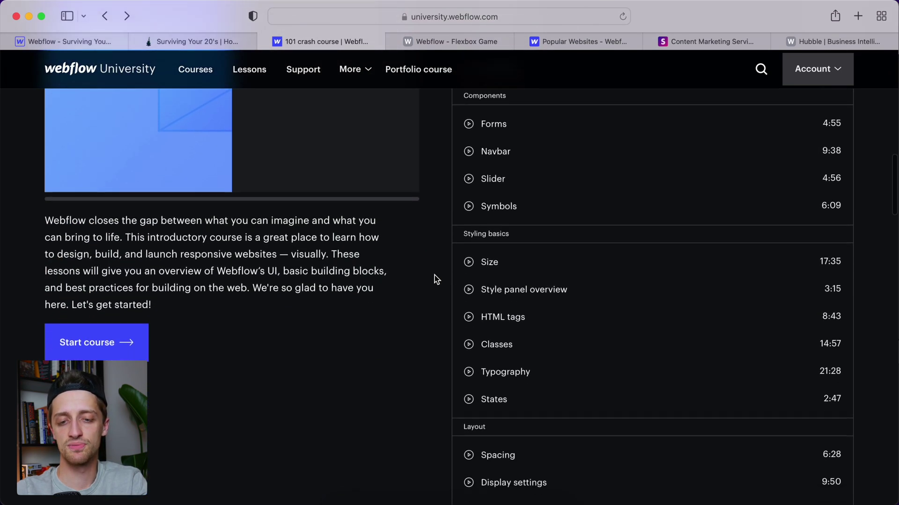
{"action": "scroll", "coordinate": [538, 409], "scroll_direction": "down", "scroll_amount": 2}
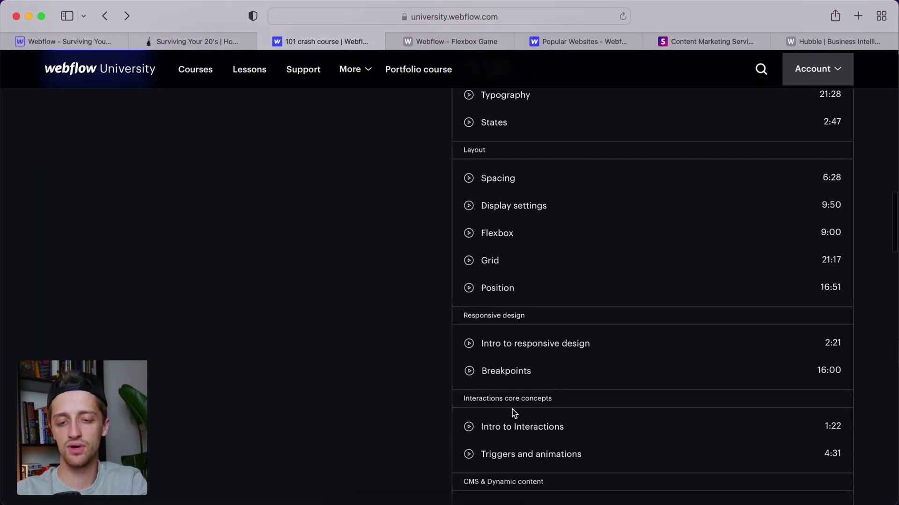
{"action": "scroll", "coordinate": [489, 249], "scroll_direction": "up", "scroll_amount": 8}
{"action": "scroll", "coordinate": [514, 213], "scroll_direction": "up", "scroll_amount": 15}
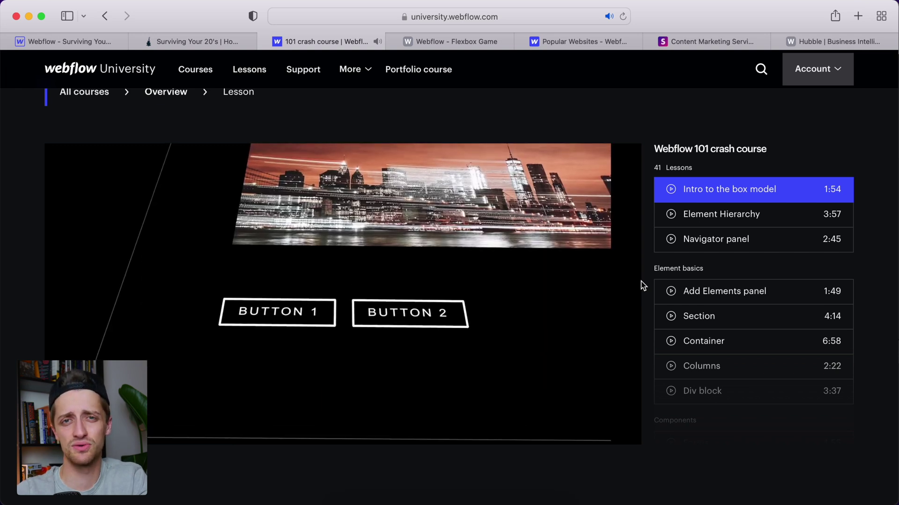
Step: Scroll to the Intro to the box model lesson video and pause it
{"action": "scroll", "coordinate": [723, 283], "scroll_direction": "down", "scroll_amount": 10}
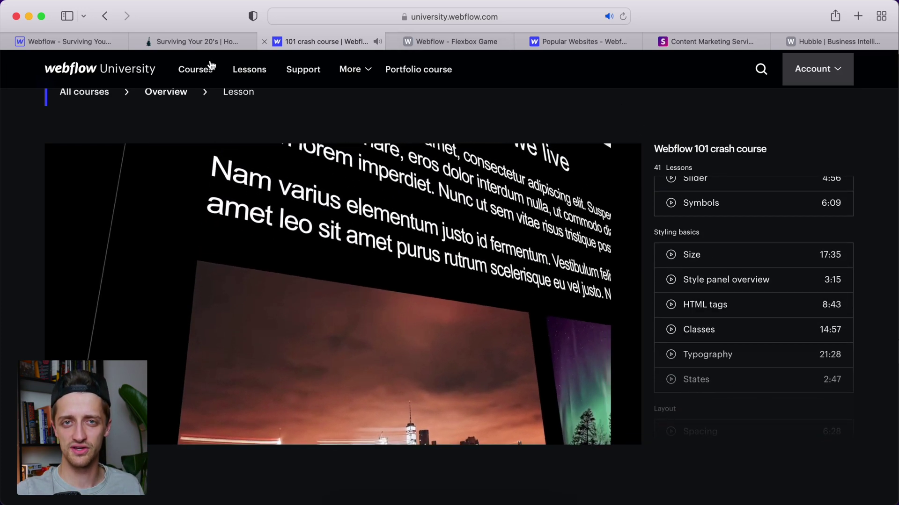
{"action": "left_click", "coordinate": [238, 269]}
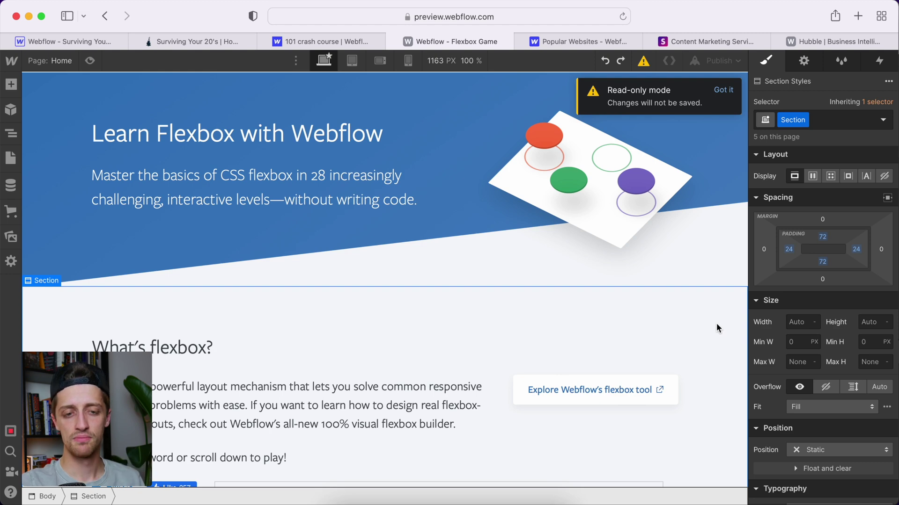
Step: Set the Level 1 Playground's Justify to End so the green circle fills its outline
{"action": "scroll", "coordinate": [716, 325], "scroll_direction": "down", "scroll_amount": 5}
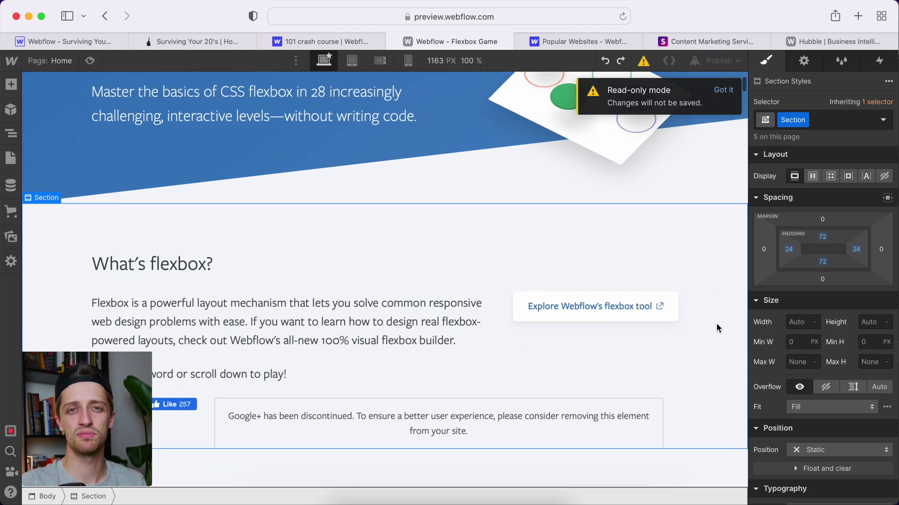
{"action": "scroll", "coordinate": [716, 323], "scroll_direction": "down", "scroll_amount": 5}
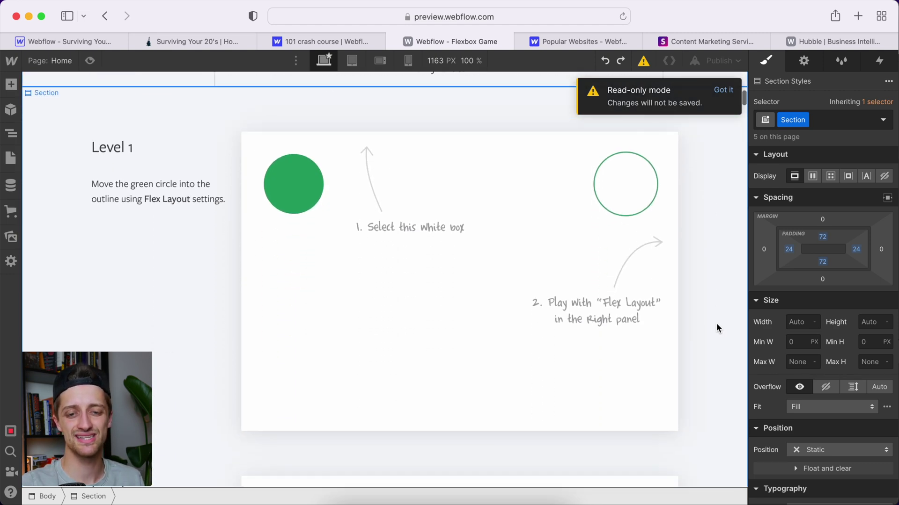
{"action": "left_click", "coordinate": [449, 316]}
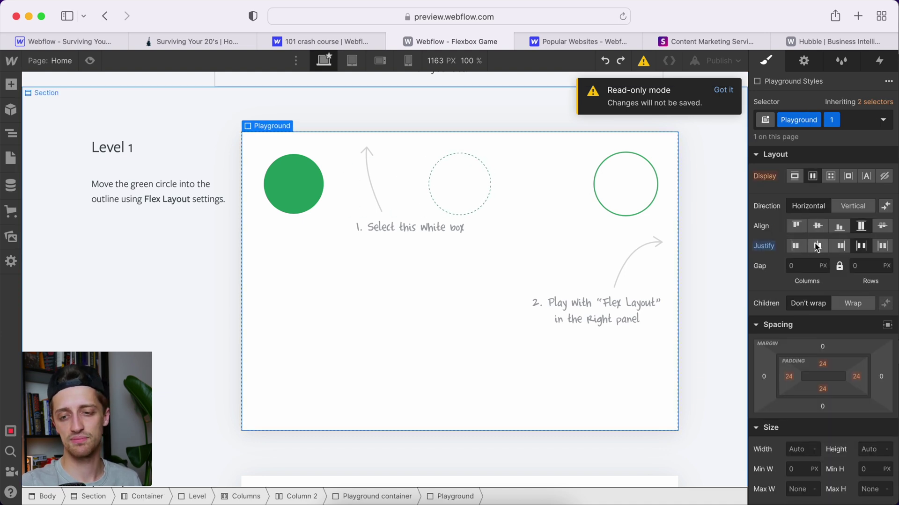
{"action": "left_click", "coordinate": [837, 248]}
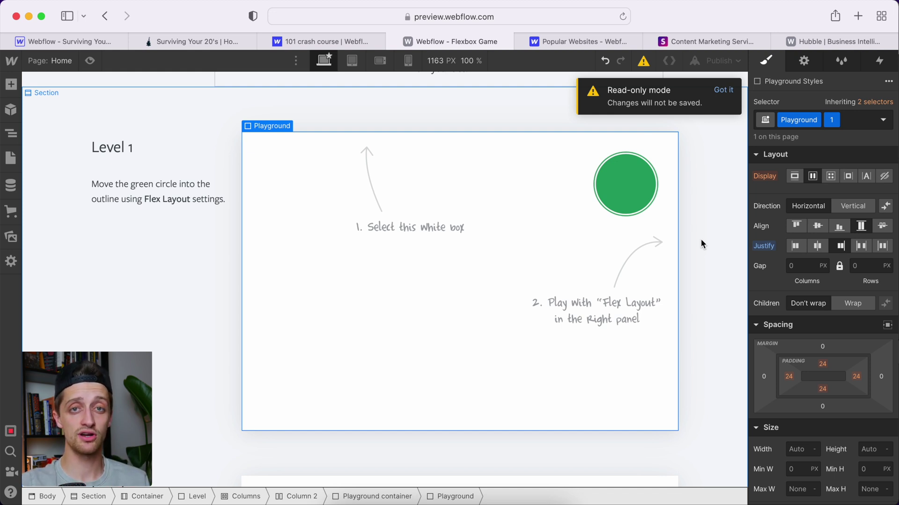
{"action": "scroll", "coordinate": [583, 316], "scroll_direction": "down", "scroll_amount": 20}
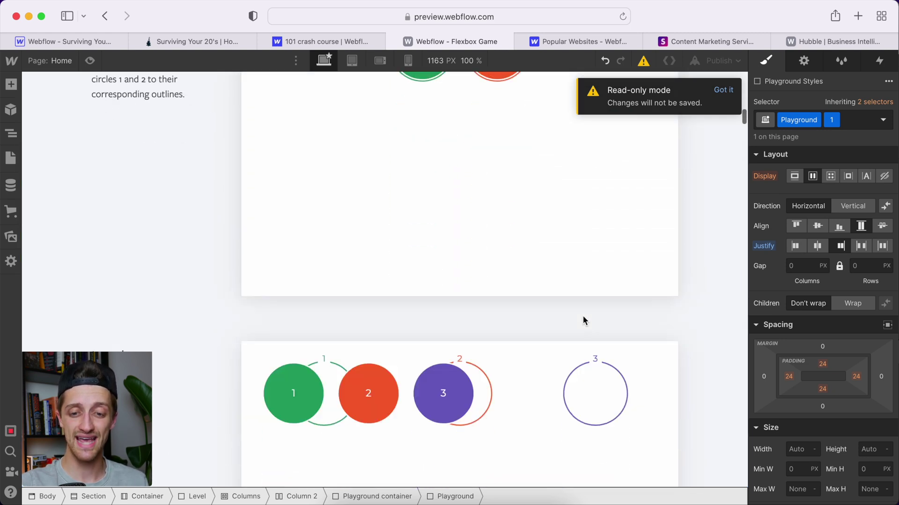
{"action": "scroll", "coordinate": [584, 320], "scroll_direction": "down", "scroll_amount": 10}
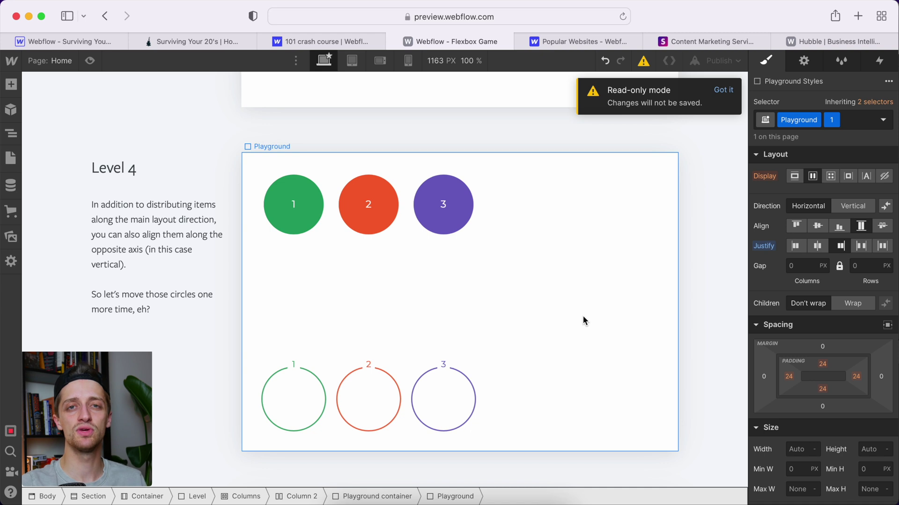
{"action": "scroll", "coordinate": [583, 321], "scroll_direction": "down", "scroll_amount": 2}
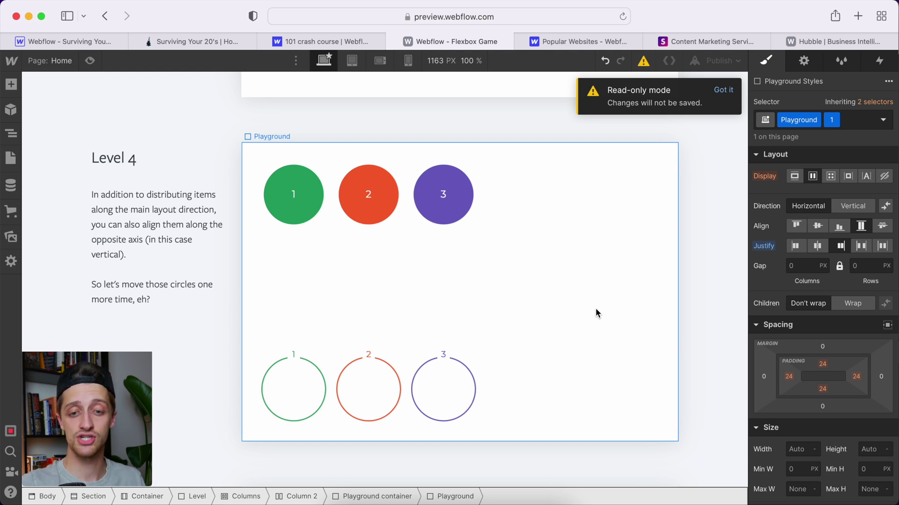
{"action": "scroll", "coordinate": [594, 308], "scroll_direction": "down", "scroll_amount": 5}
{"action": "scroll", "coordinate": [596, 313], "scroll_direction": "down", "scroll_amount": 1}
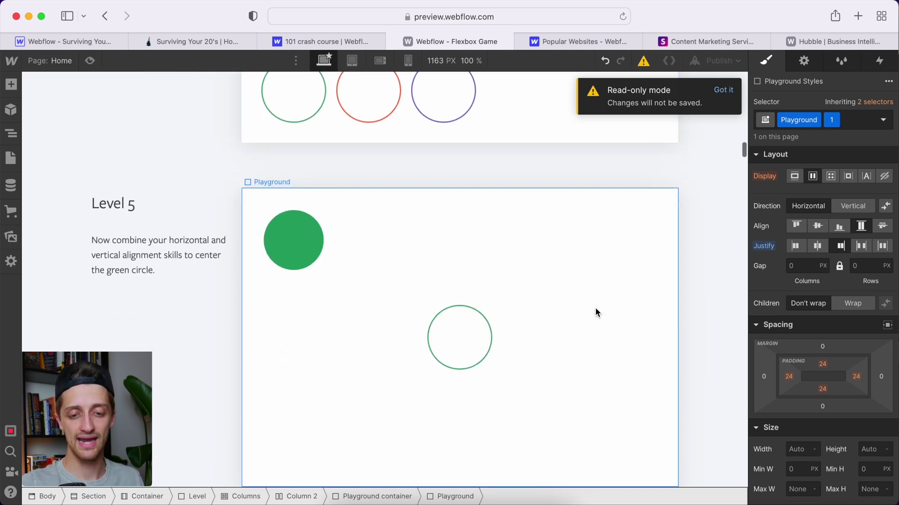
{"action": "scroll", "coordinate": [595, 312], "scroll_direction": "down", "scroll_amount": 1}
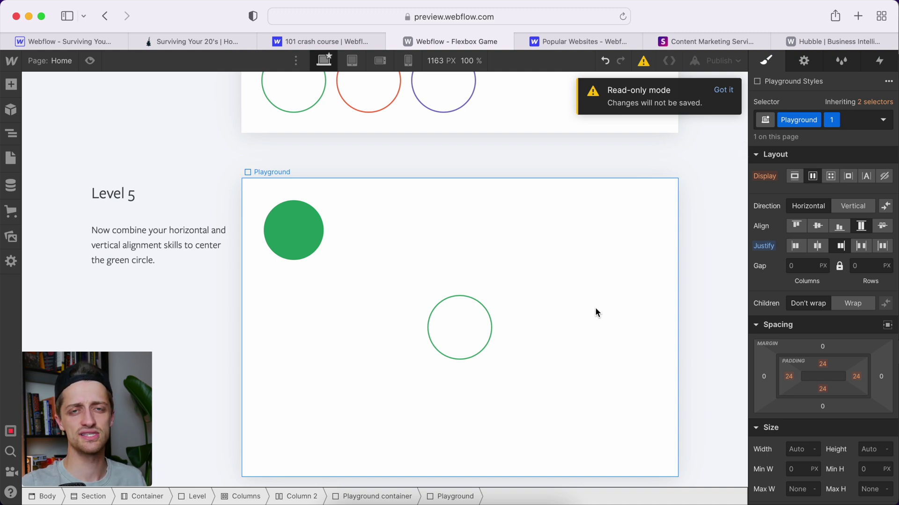
{"action": "scroll", "coordinate": [596, 312], "scroll_direction": "down", "scroll_amount": 1}
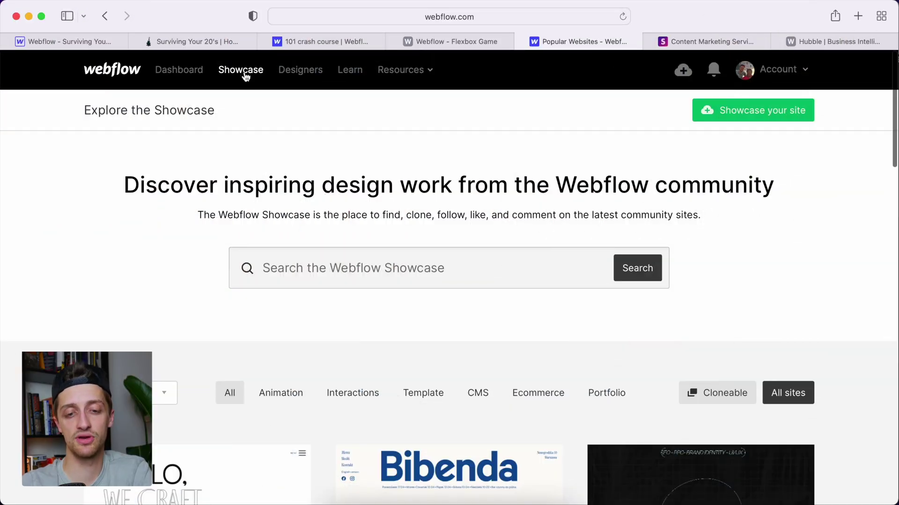
{"action": "scroll", "coordinate": [217, 210], "scroll_direction": "down", "scroll_amount": 5}
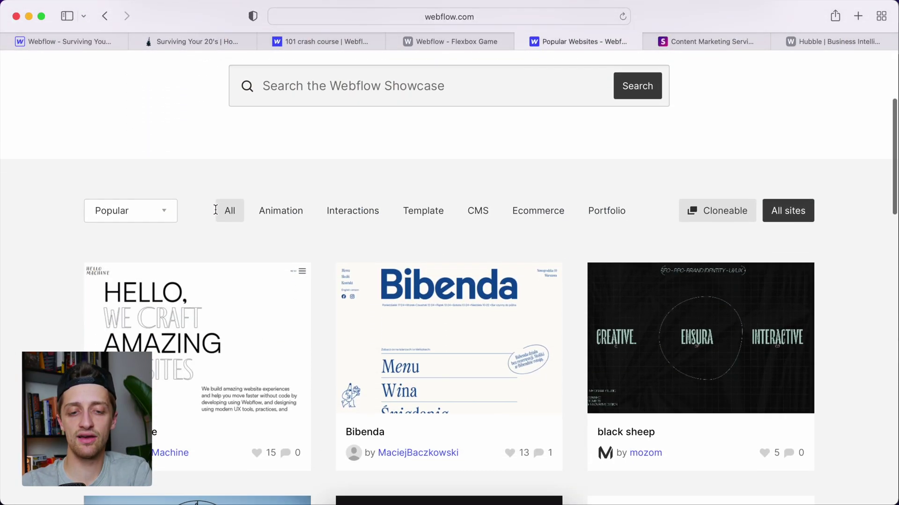
{"action": "scroll", "coordinate": [315, 262], "scroll_direction": "down", "scroll_amount": 1}
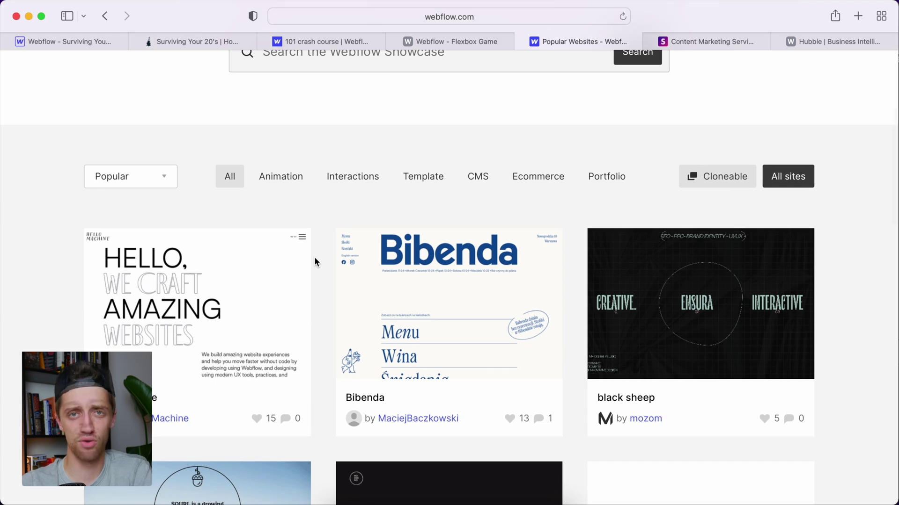
{"action": "scroll", "coordinate": [322, 271], "scroll_direction": "down", "scroll_amount": 8}
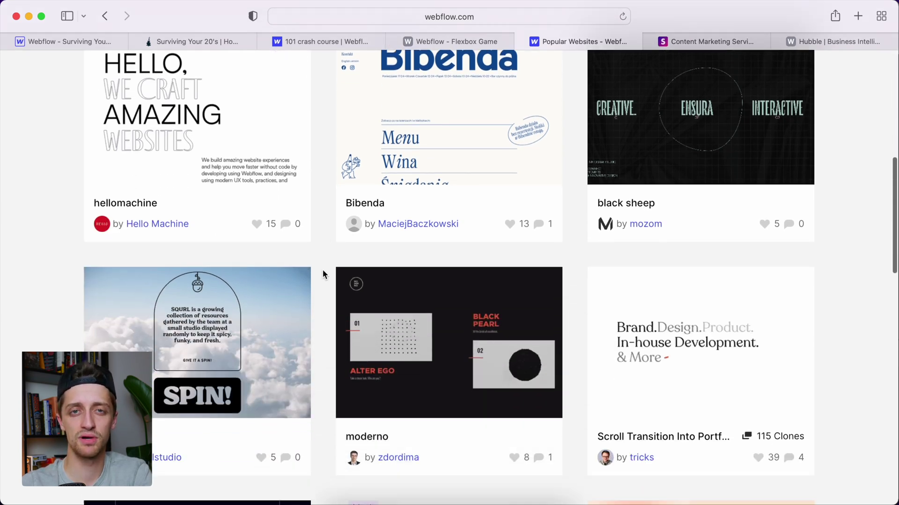
{"action": "scroll", "coordinate": [322, 268], "scroll_direction": "up", "scroll_amount": 14}
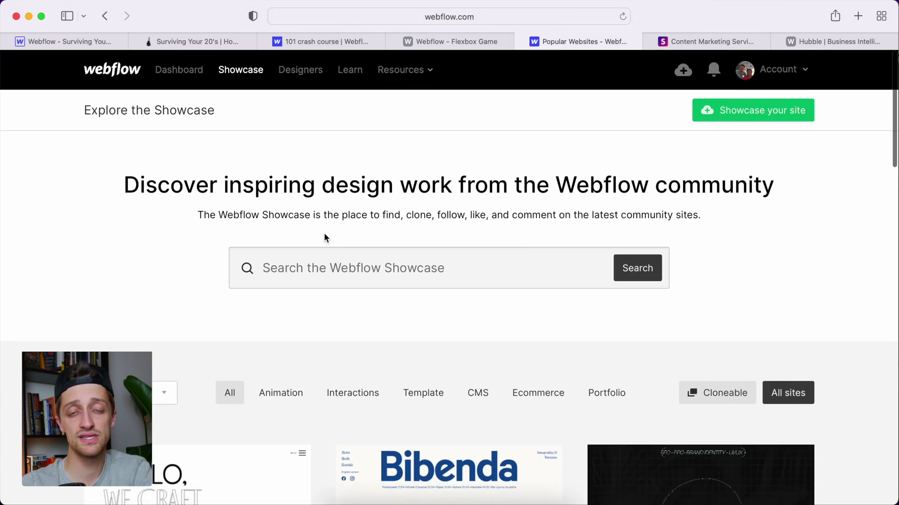
{"action": "scroll", "coordinate": [324, 234], "scroll_direction": "down", "scroll_amount": 7}
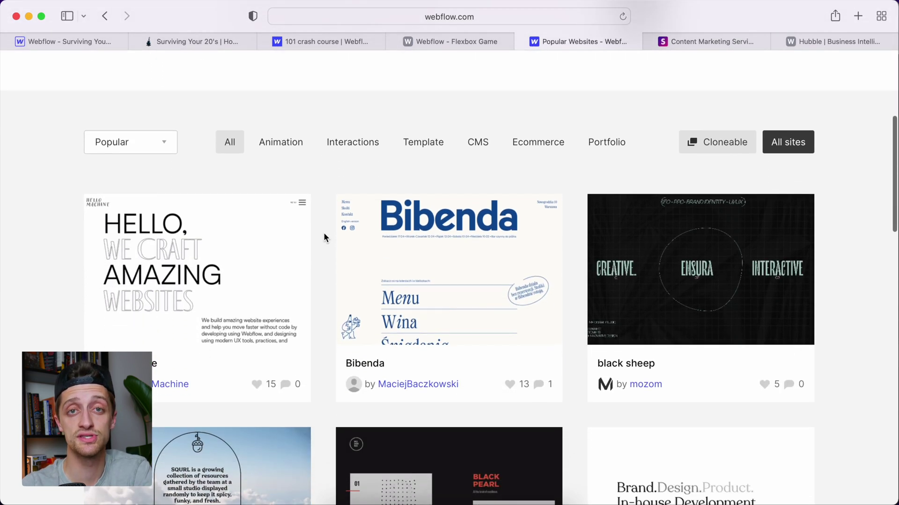
{"action": "scroll", "coordinate": [324, 237], "scroll_direction": "down", "scroll_amount": 5}
{"action": "scroll", "coordinate": [324, 236], "scroll_direction": "up", "scroll_amount": 8}
Step: Filter the Showcase to Cloneable sites and open the Robotos template read-only in the Designer
{"action": "left_click", "coordinate": [707, 243]}
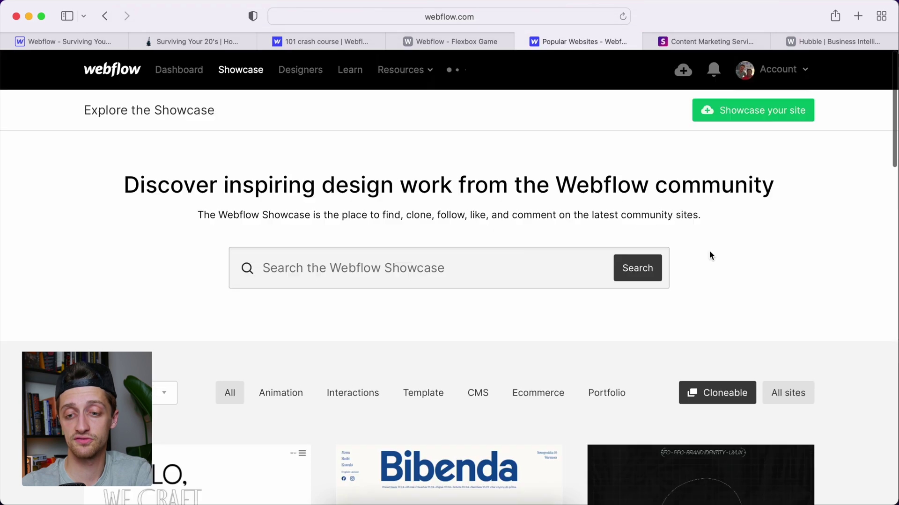
{"action": "scroll", "coordinate": [702, 281], "scroll_direction": "down", "scroll_amount": 6}
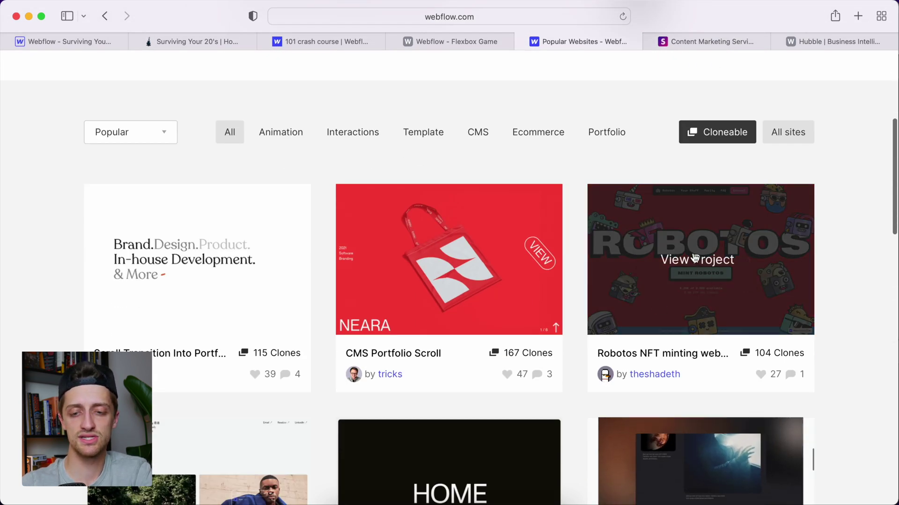
{"action": "left_click", "coordinate": [699, 271]}
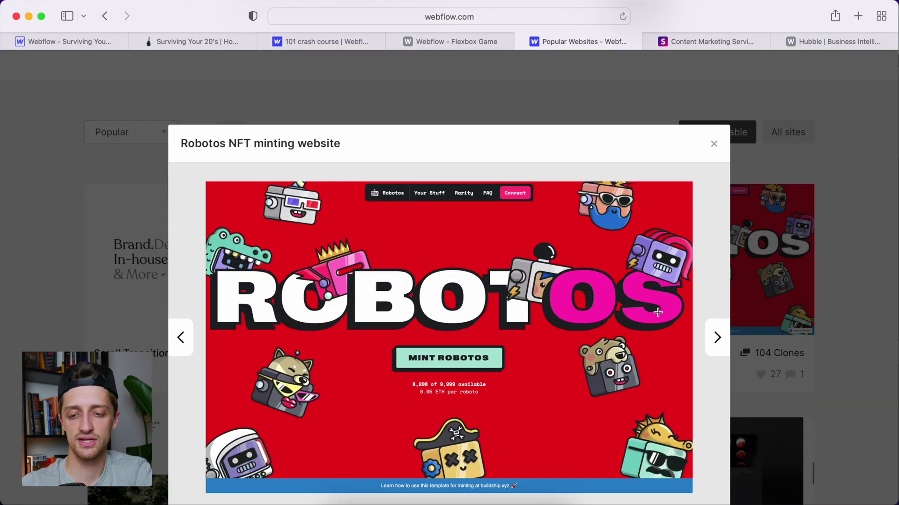
{"action": "scroll", "coordinate": [710, 295], "scroll_direction": "down", "scroll_amount": 3}
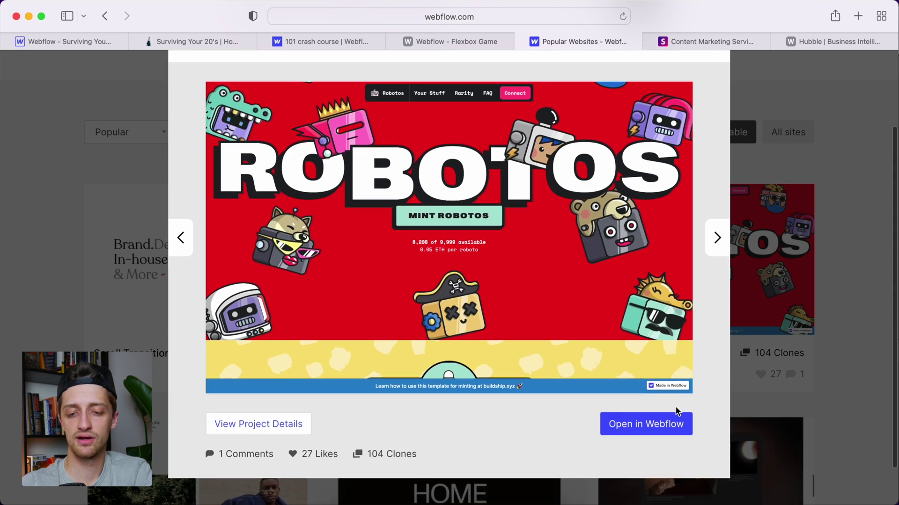
{"action": "left_click", "coordinate": [660, 432]}
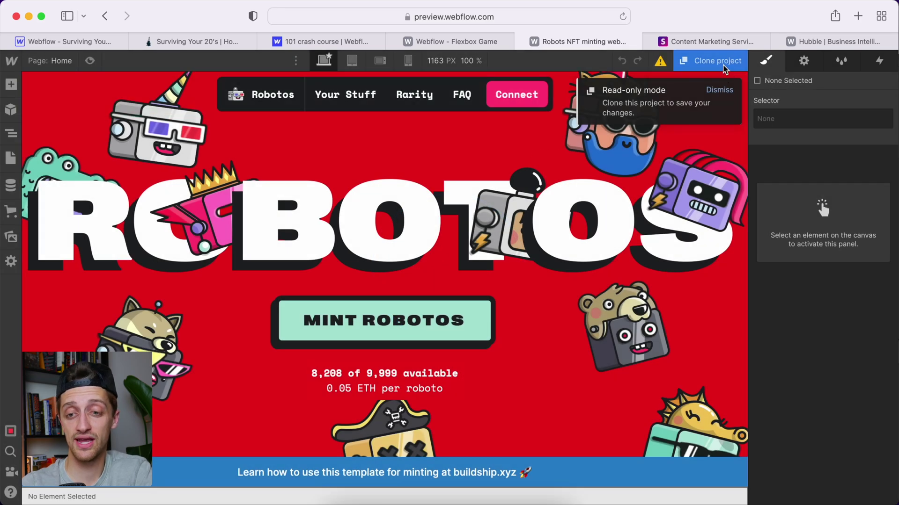
Step: Clone the Robotos project under its suggested name, then scroll the canvas to the mint card
{"action": "left_click", "coordinate": [723, 65]}
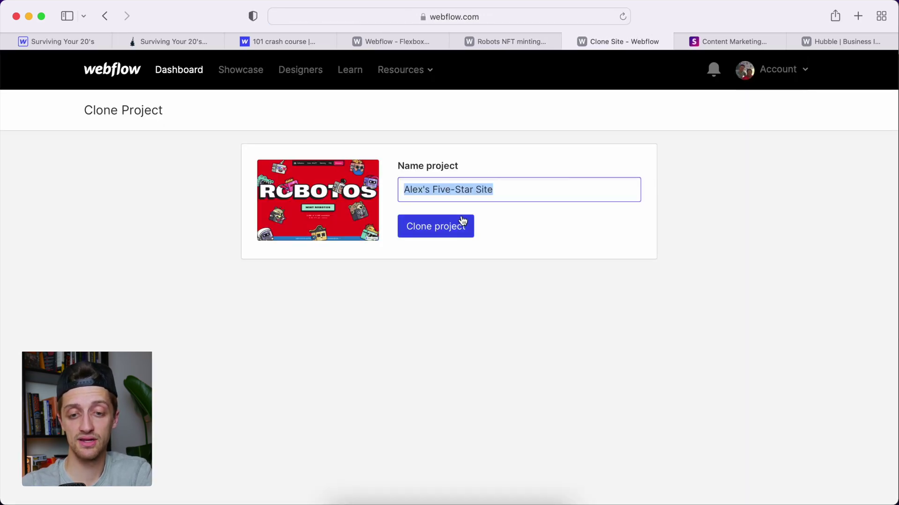
{"action": "left_click", "coordinate": [463, 222]}
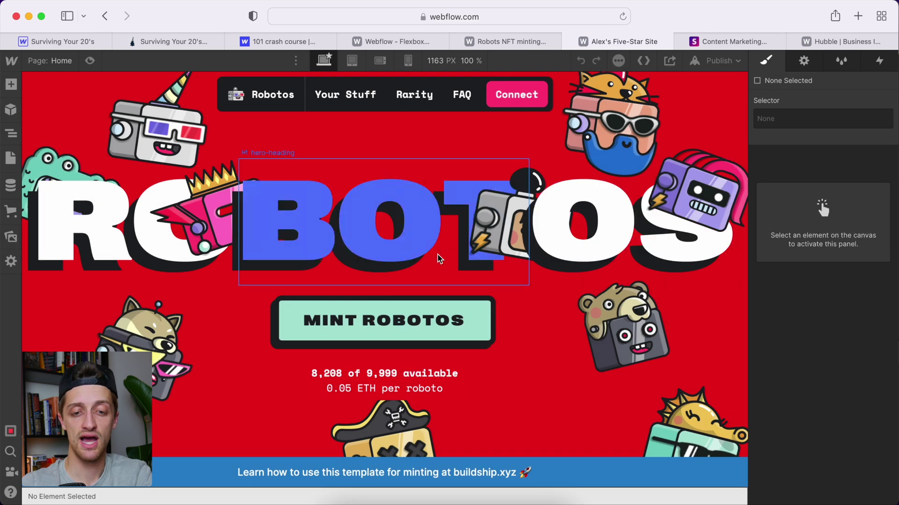
{"action": "scroll", "coordinate": [357, 332], "scroll_direction": "down", "scroll_amount": 2}
{"action": "scroll", "coordinate": [357, 334], "scroll_direction": "down", "scroll_amount": 5}
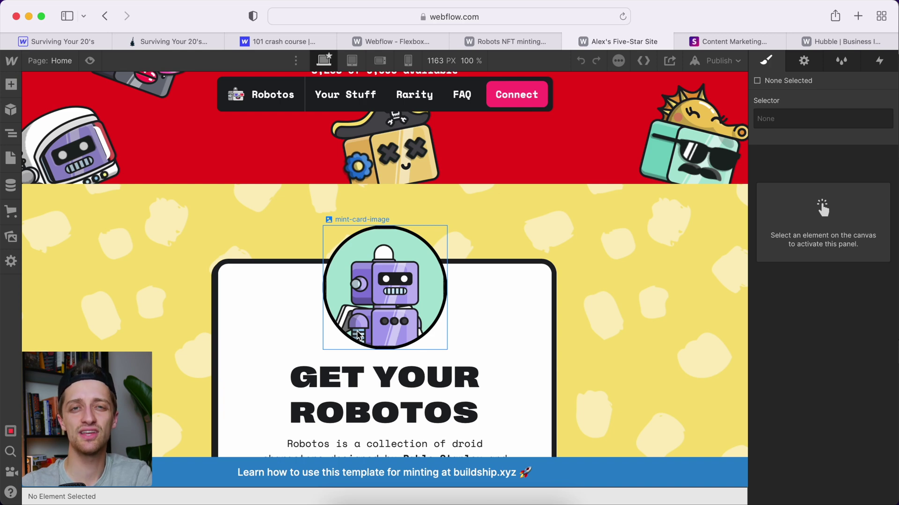
{"action": "scroll", "coordinate": [357, 333], "scroll_direction": "down", "scroll_amount": 4}
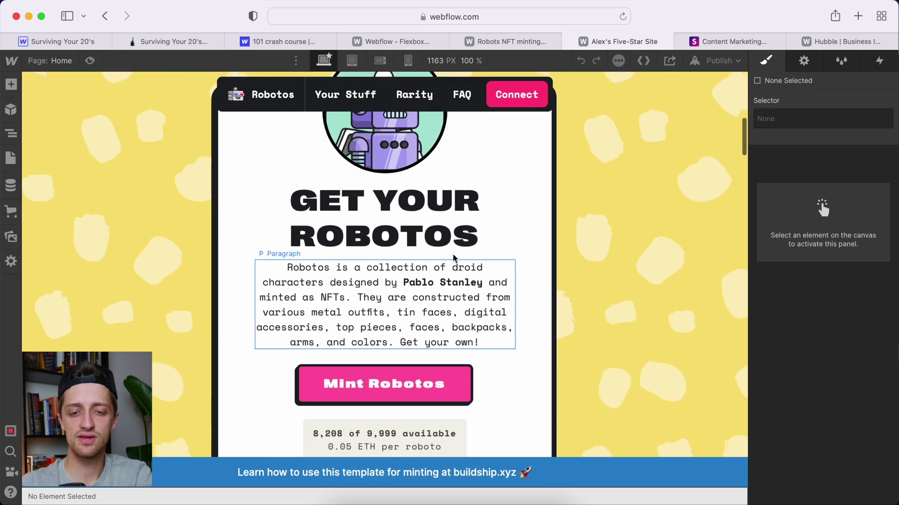
Step: Select the GET YOUR ROBOTOS heading, robot image and mint card container on the canvas
{"action": "left_click", "coordinate": [509, 248]}
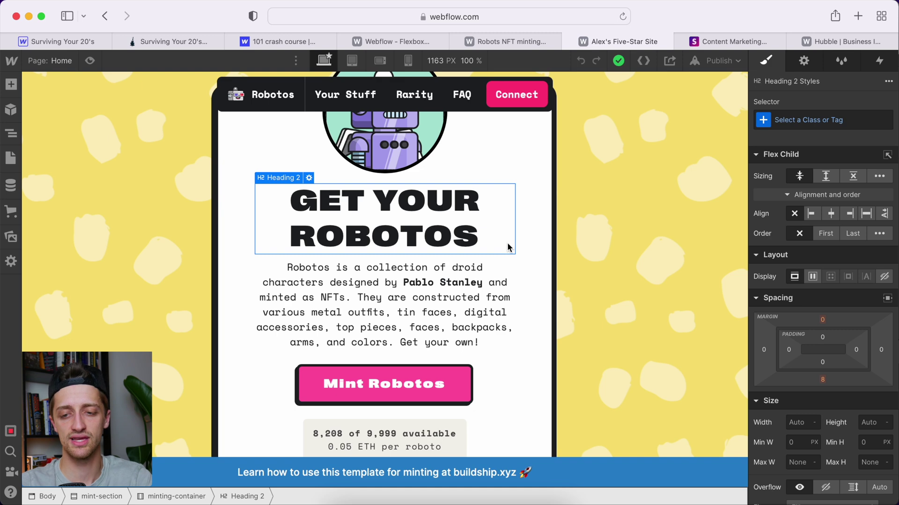
{"action": "scroll", "coordinate": [473, 237], "scroll_direction": "up", "scroll_amount": 2}
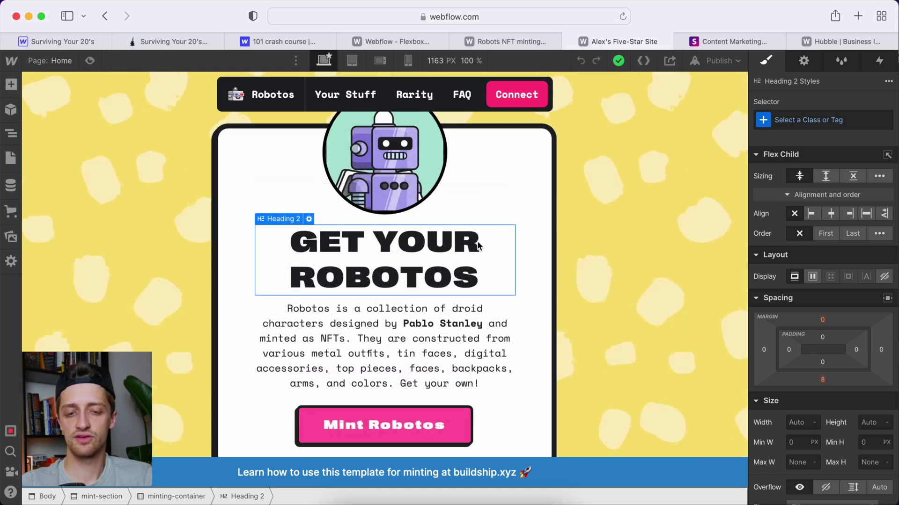
{"action": "left_click", "coordinate": [426, 173]}
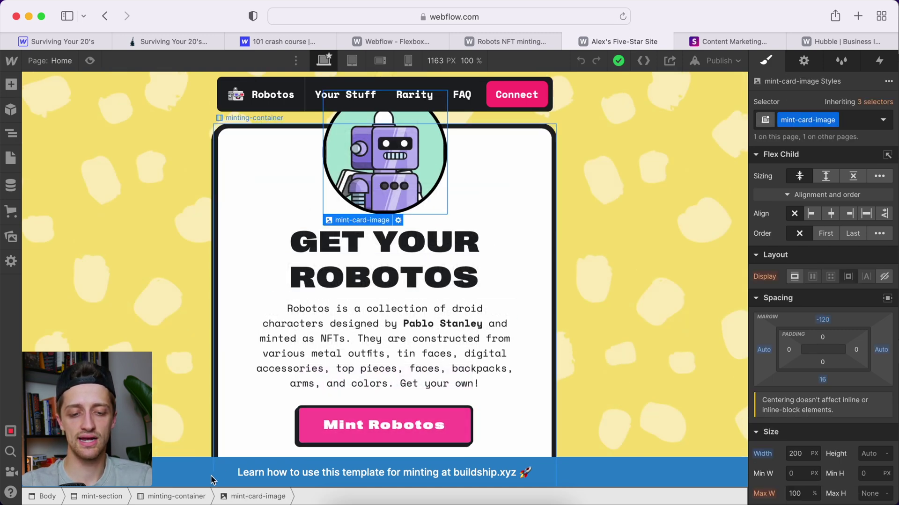
{"action": "left_click", "coordinate": [188, 496]}
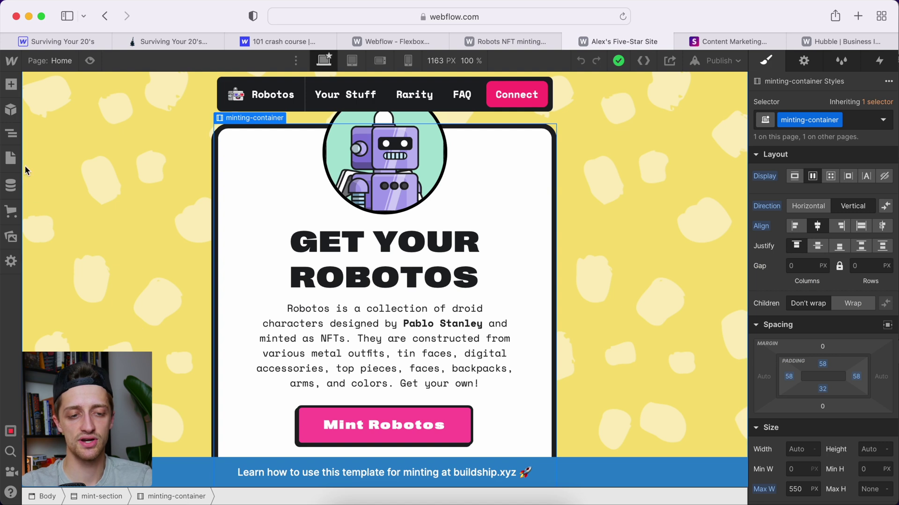
Step: Inspect the Navigator tree: mint-card-image, the Paragraph and its Link, then select the paragraph
{"action": "left_click", "coordinate": [13, 135]}
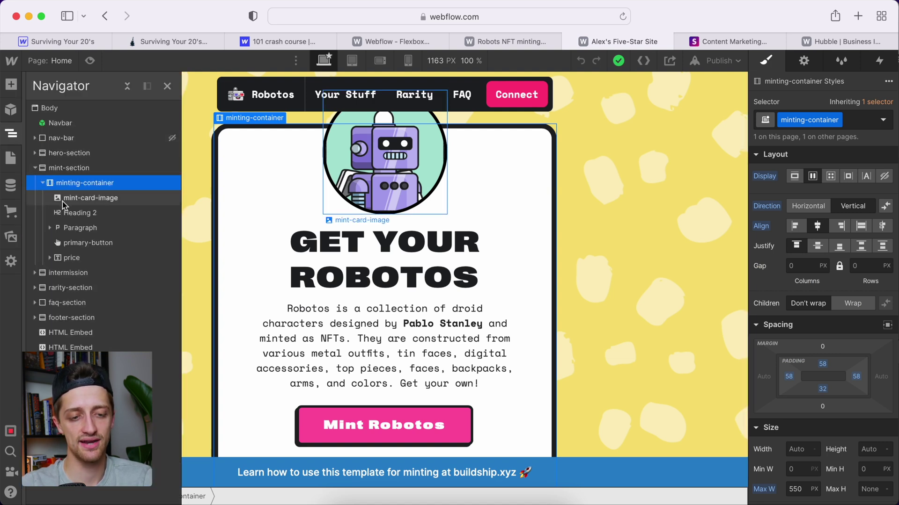
{"action": "left_click", "coordinate": [64, 200]}
{"action": "left_click", "coordinate": [50, 228]}
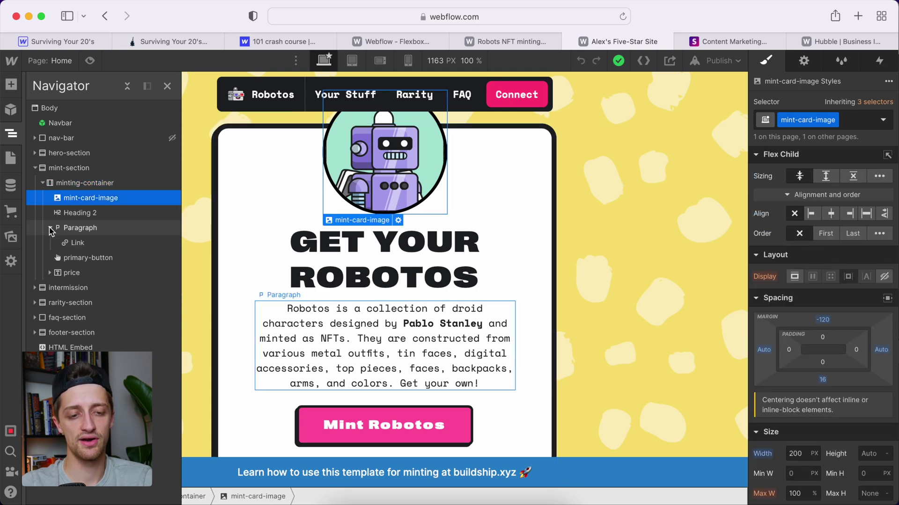
{"action": "left_click", "coordinate": [76, 243]}
{"action": "left_click", "coordinate": [339, 325]}
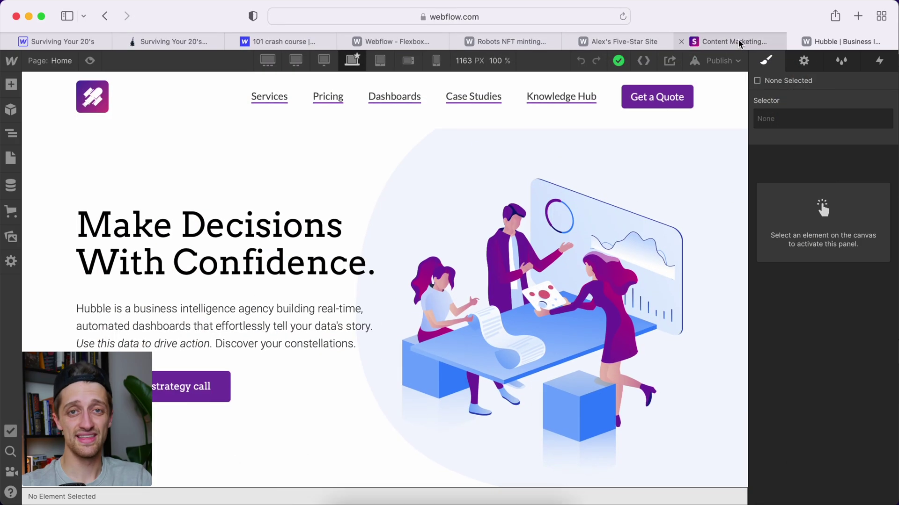
Step: Scroll through the live Scribly.io site, then return to the Hubble project
{"action": "left_click", "coordinate": [739, 41]}
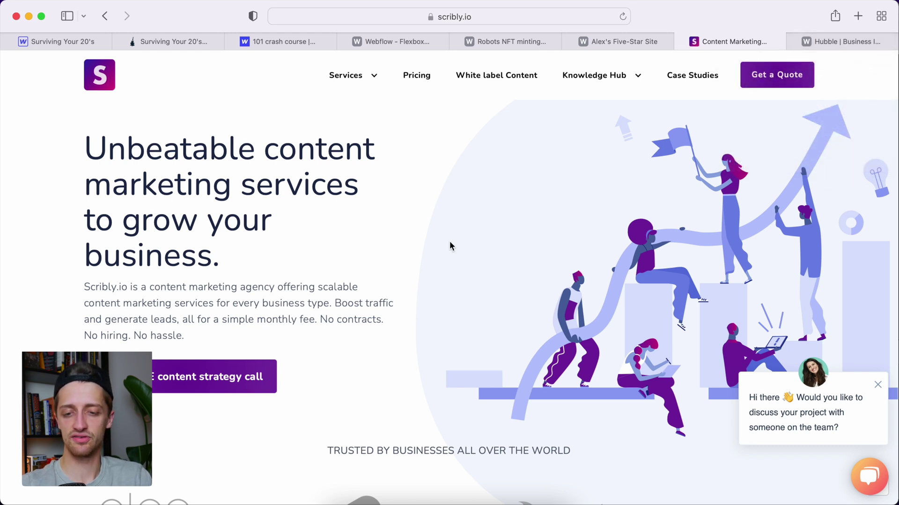
{"action": "scroll", "coordinate": [551, 255], "scroll_direction": "down", "scroll_amount": 15}
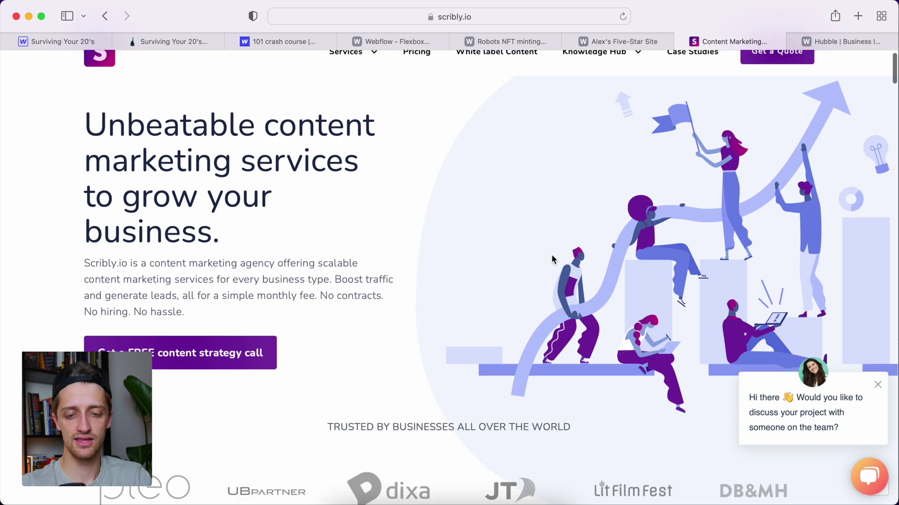
{"action": "scroll", "coordinate": [551, 255], "scroll_direction": "down", "scroll_amount": 4}
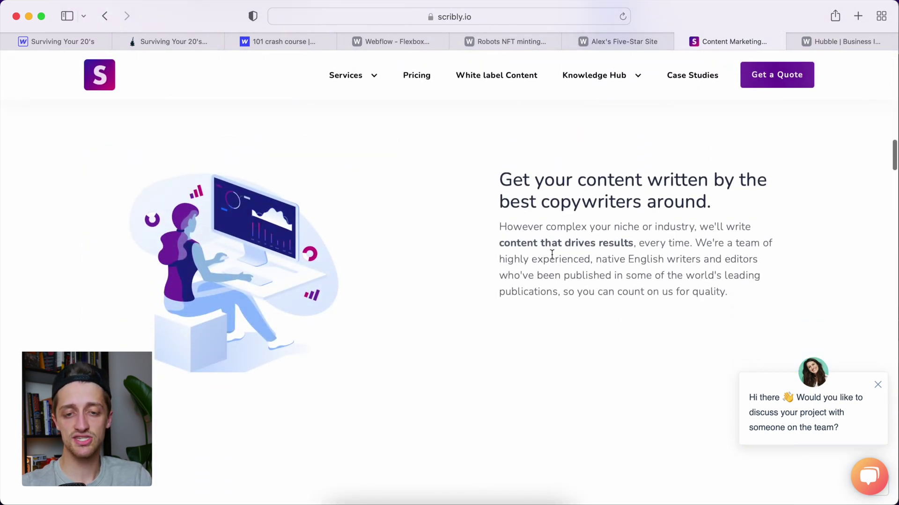
{"action": "left_click", "coordinate": [817, 42]}
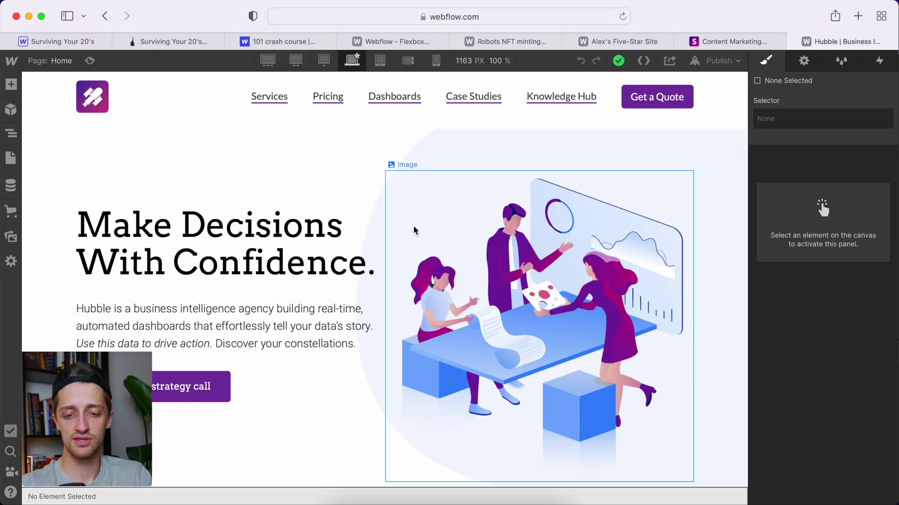
Step: Scroll the Hubble home page through the Wistia video and live-reporting sections
{"action": "scroll", "coordinate": [409, 302], "scroll_direction": "down", "scroll_amount": 5}
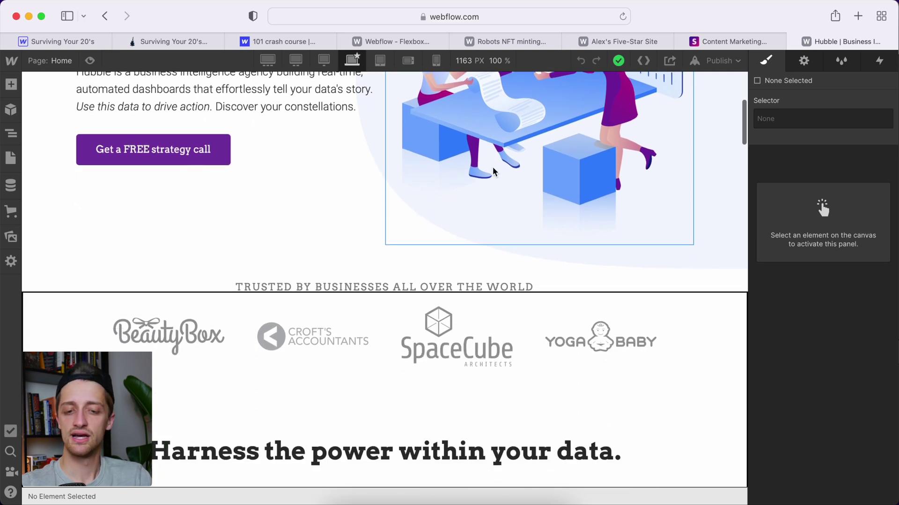
{"action": "scroll", "coordinate": [465, 346], "scroll_direction": "down", "scroll_amount": 10}
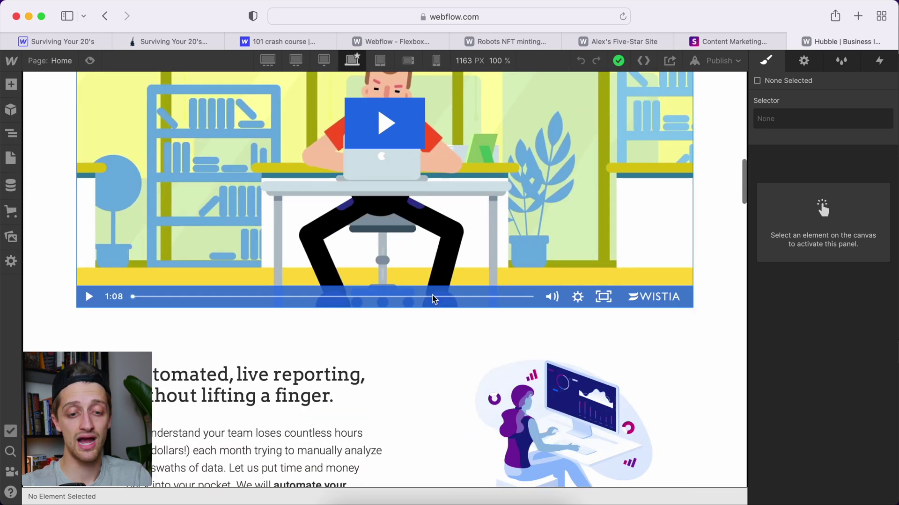
{"action": "scroll", "coordinate": [465, 377], "scroll_direction": "down", "scroll_amount": 2}
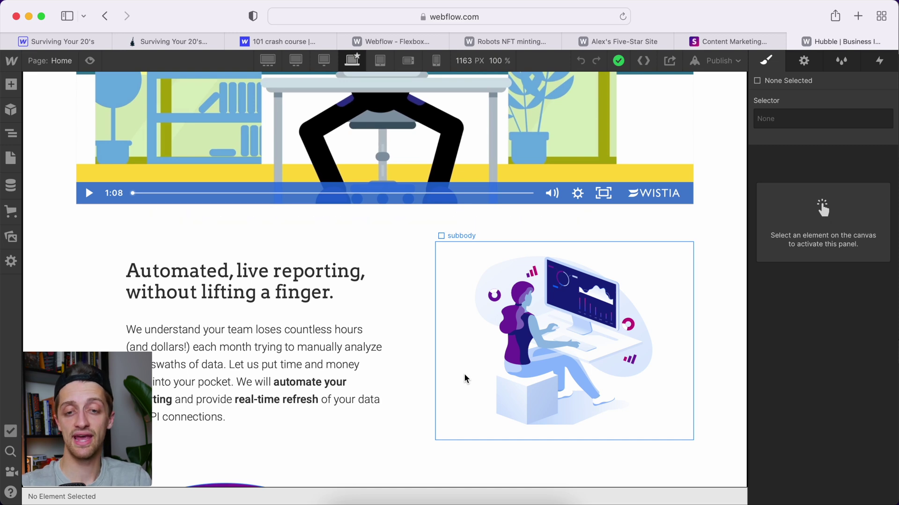
{"action": "scroll", "coordinate": [466, 378], "scroll_direction": "up", "scroll_amount": 15}
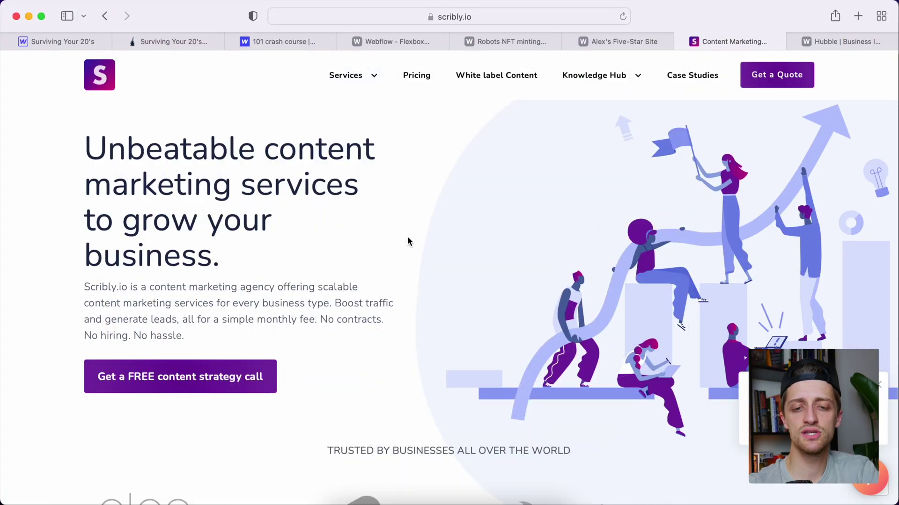
Step: Open Safari's Web Inspector on the Scribly.io hero via Inspect Element
{"action": "right_click", "coordinate": [407, 205]}
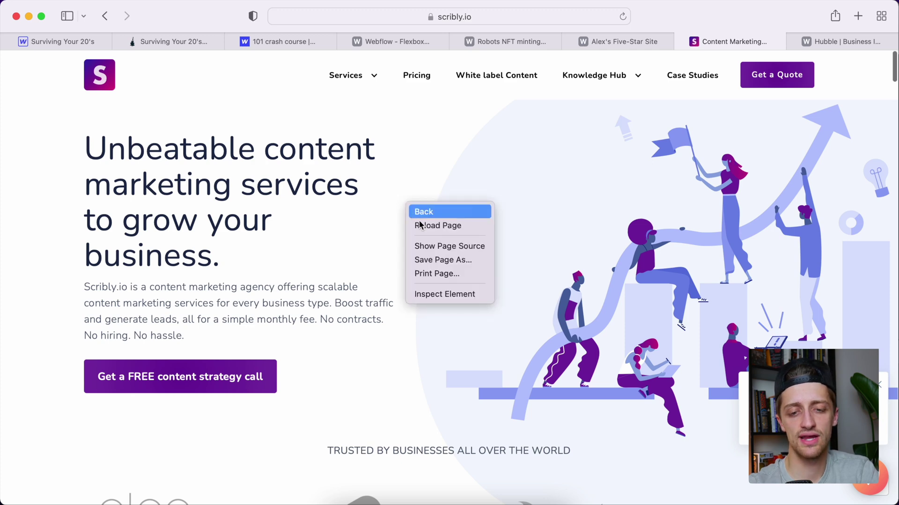
{"action": "left_click", "coordinate": [447, 294]}
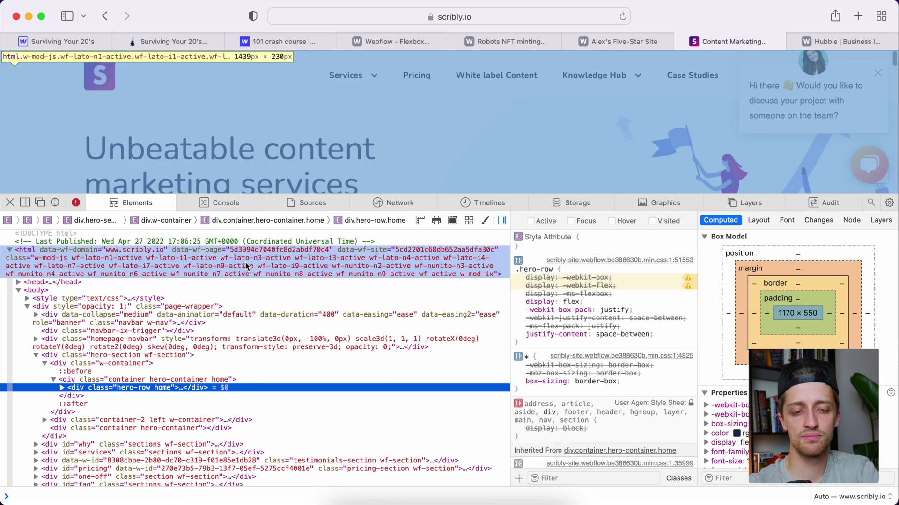
{"action": "scroll", "coordinate": [228, 353], "scroll_direction": "down", "scroll_amount": 2}
{"action": "scroll", "coordinate": [229, 357], "scroll_direction": "down", "scroll_amount": 4}
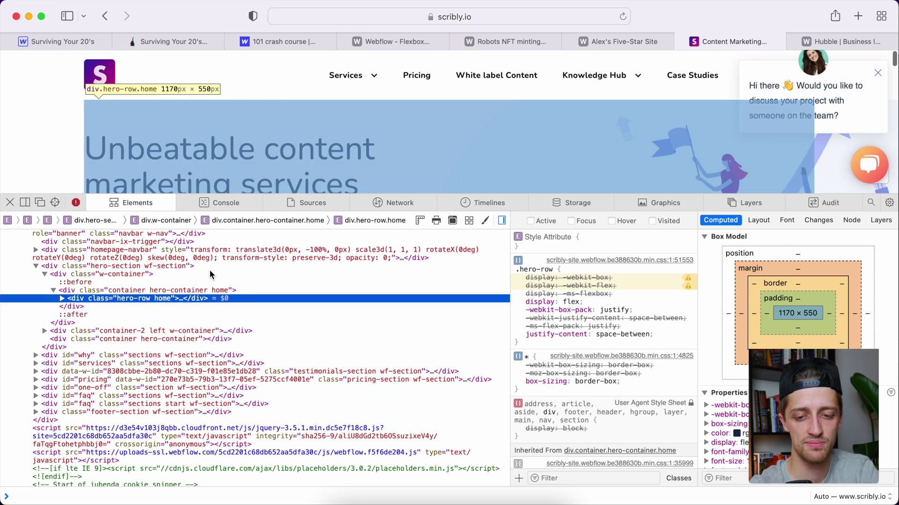
{"action": "scroll", "coordinate": [237, 282], "scroll_direction": "down", "scroll_amount": 3}
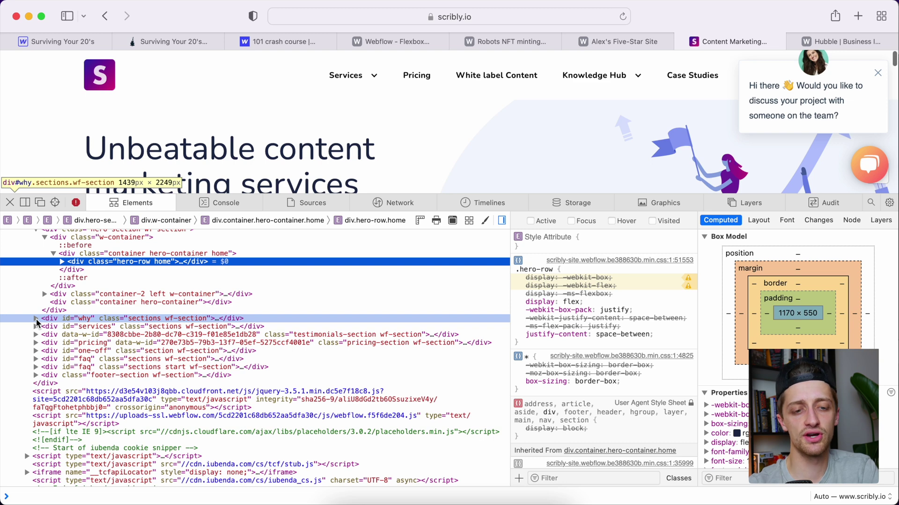
Step: Expand div#why, its container, the video embed wrapper and the embedly-embed iframe
{"action": "left_click", "coordinate": [35, 318]}
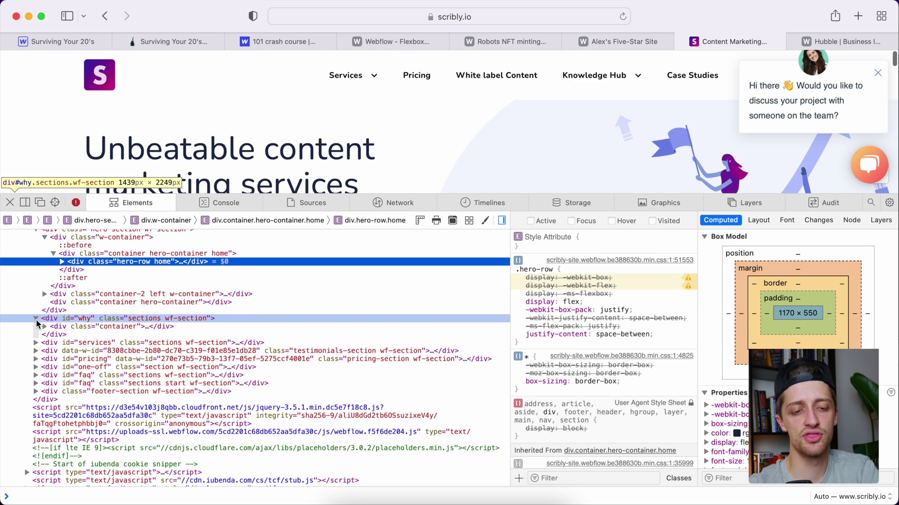
{"action": "left_click", "coordinate": [44, 328]}
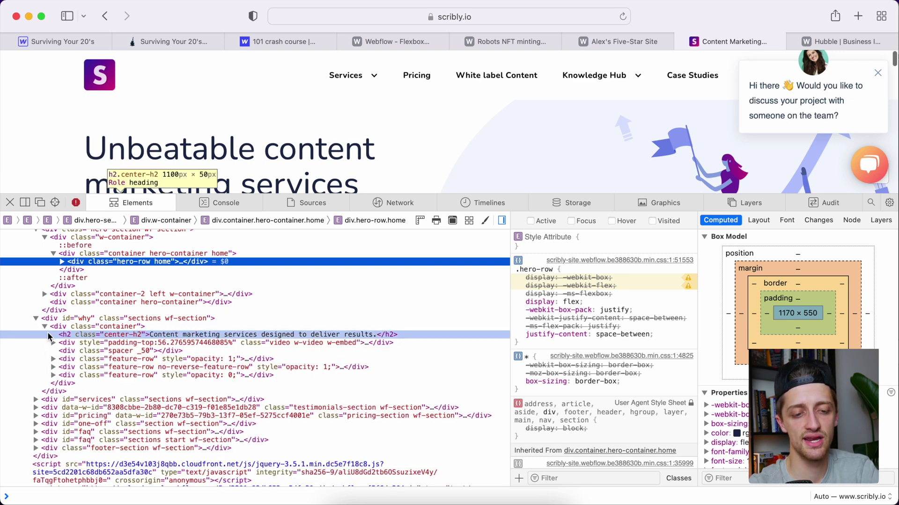
{"action": "left_click", "coordinate": [54, 344]}
{"action": "scroll", "coordinate": [49, 328], "scroll_direction": "down", "scroll_amount": 3}
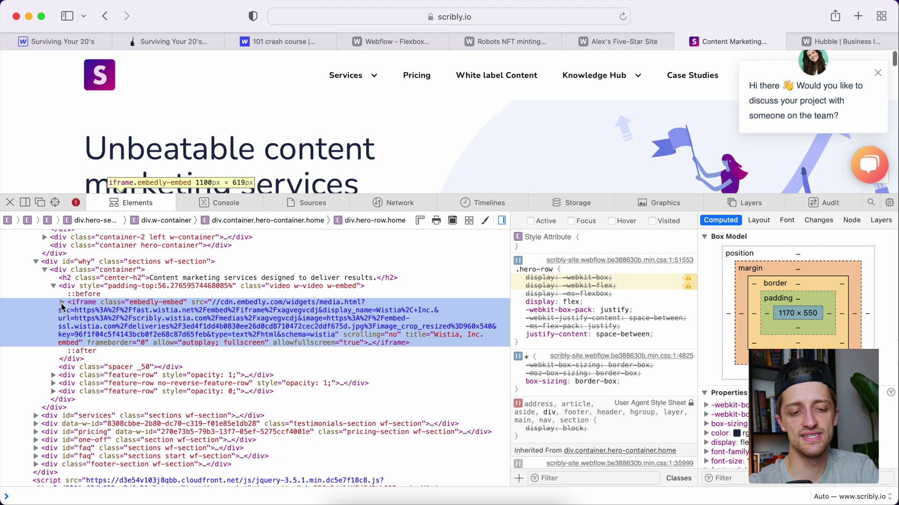
{"action": "left_click", "coordinate": [62, 303]}
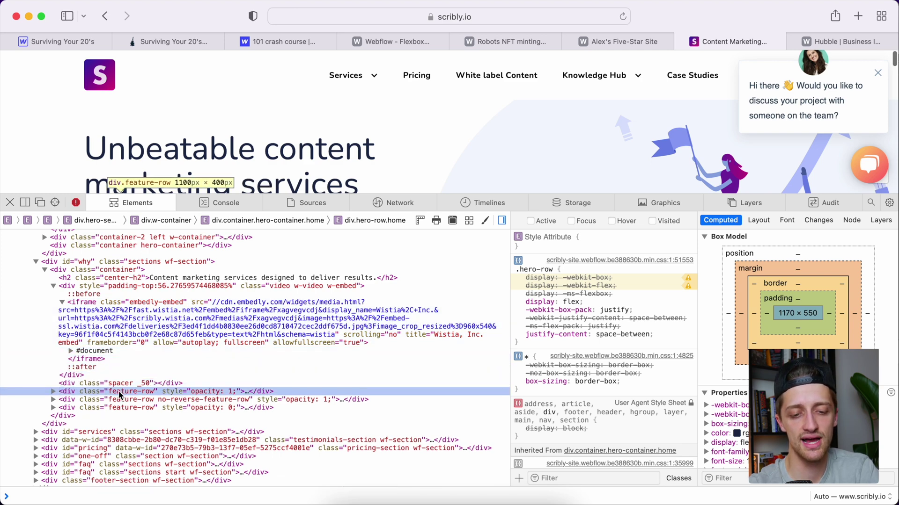
Step: Expand the first feature-row, its feature-column and the home-text div to read its content
{"action": "left_click", "coordinate": [53, 392]}
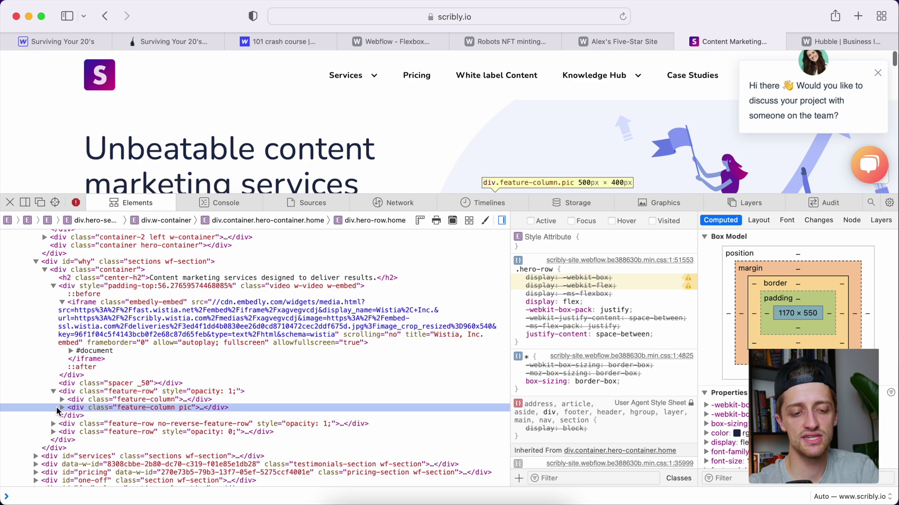
{"action": "left_click", "coordinate": [62, 400]}
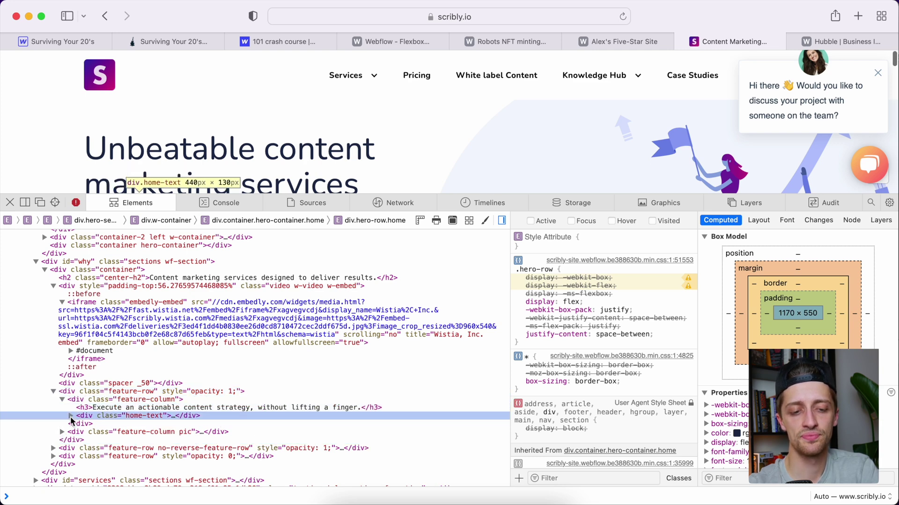
{"action": "left_click", "coordinate": [71, 416]}
{"action": "scroll", "coordinate": [94, 407], "scroll_direction": "down", "scroll_amount": 4}
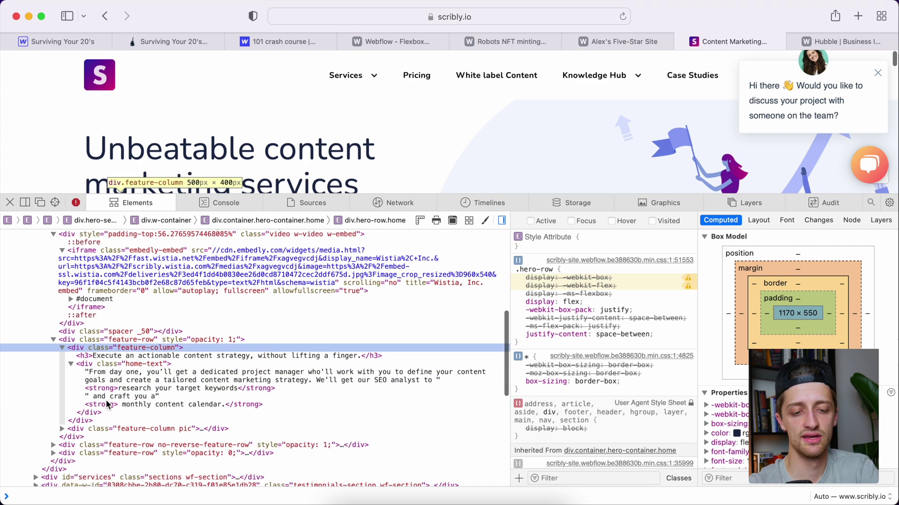
{"action": "scroll", "coordinate": [107, 404], "scroll_direction": "down", "scroll_amount": 1}
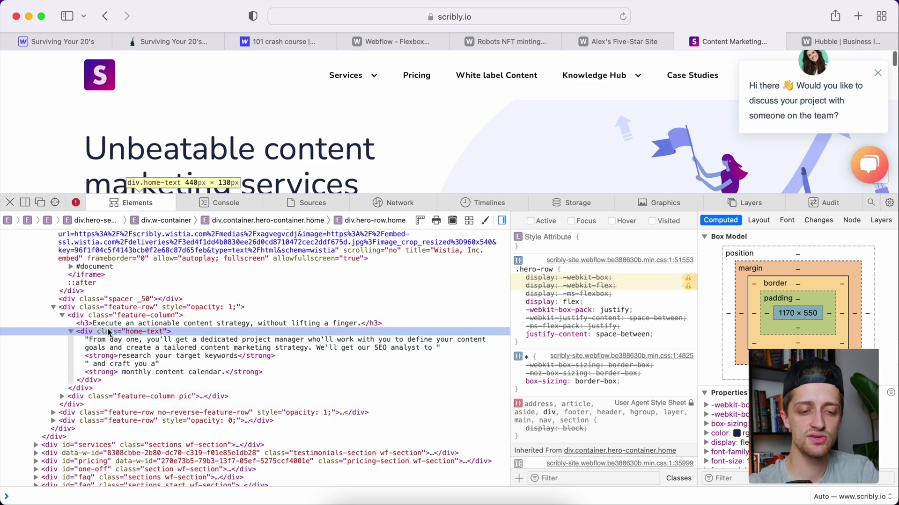
{"action": "scroll", "coordinate": [107, 327], "scroll_direction": "down", "scroll_amount": 5}
{"action": "scroll", "coordinate": [107, 322], "scroll_direction": "down", "scroll_amount": 1}
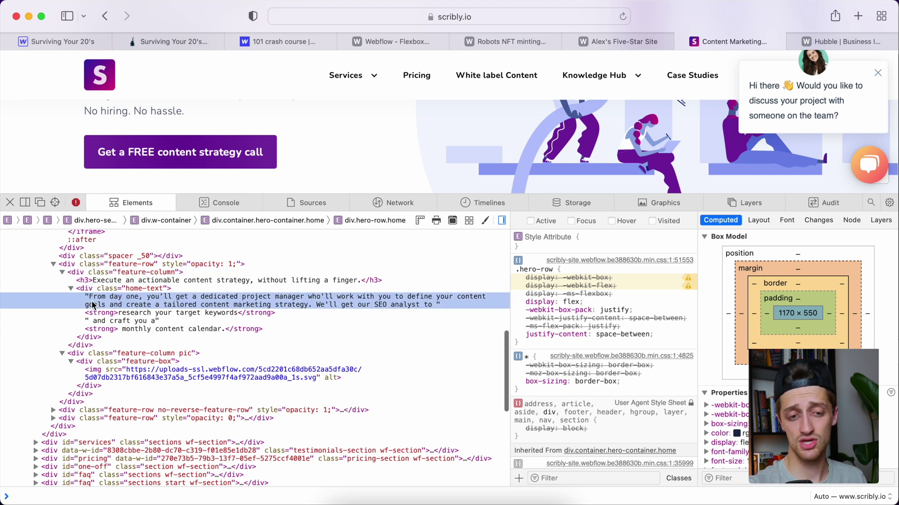
Step: Expand the no-reverse-feature-row and its feature-column pic node in the Elements tree
{"action": "scroll", "coordinate": [98, 285], "scroll_direction": "down", "scroll_amount": 1}
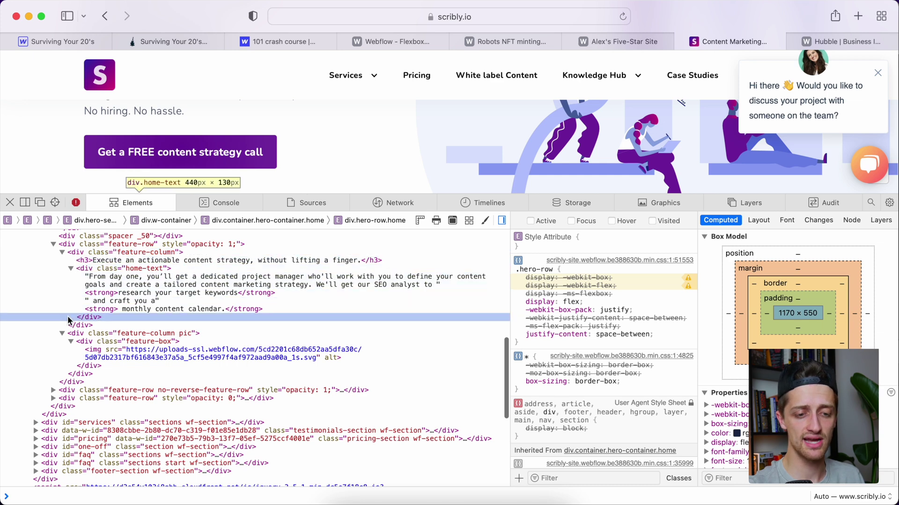
{"action": "left_click", "coordinate": [54, 390]}
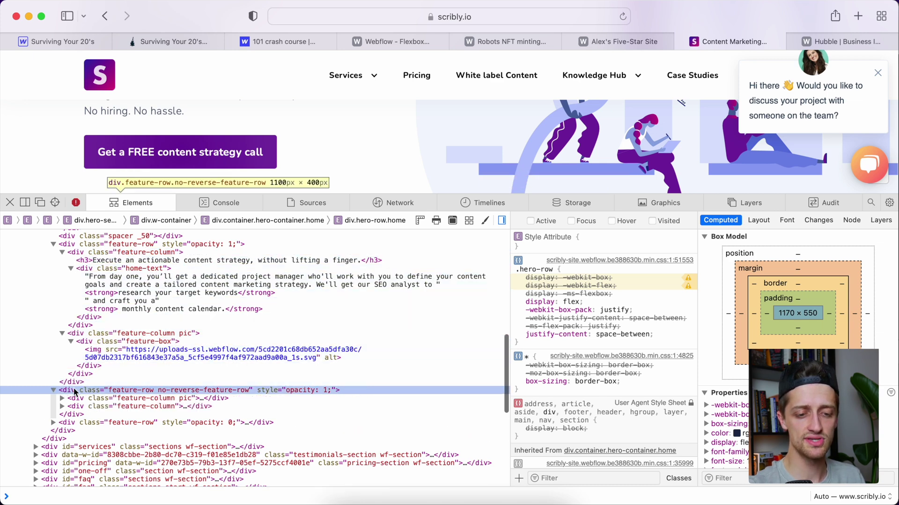
{"action": "scroll", "coordinate": [61, 369], "scroll_direction": "down", "scroll_amount": 2}
{"action": "left_click", "coordinate": [62, 365]}
{"action": "scroll", "coordinate": [96, 360], "scroll_direction": "down", "scroll_amount": 1}
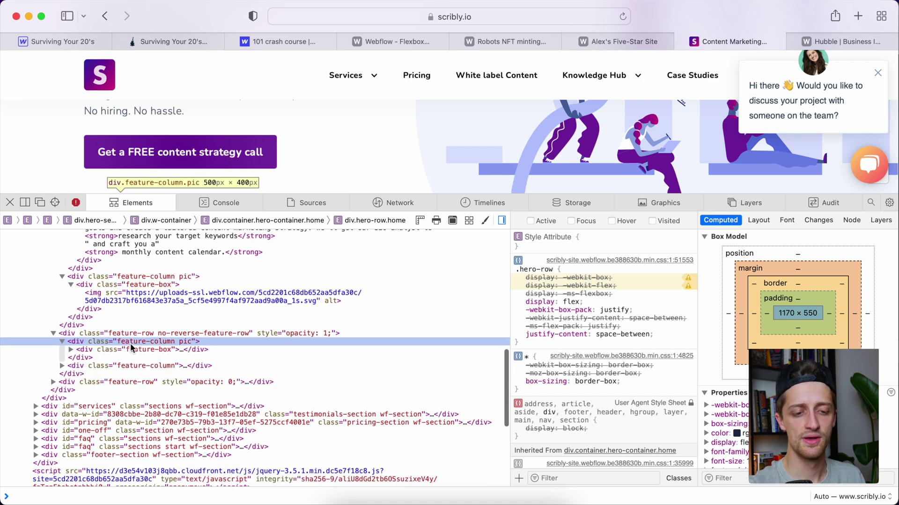
{"action": "scroll", "coordinate": [130, 344], "scroll_direction": "down", "scroll_amount": 5}
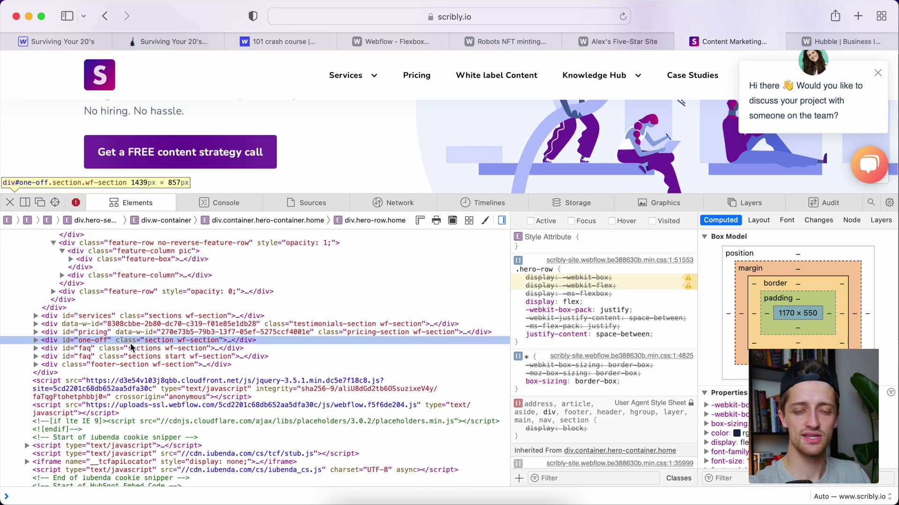